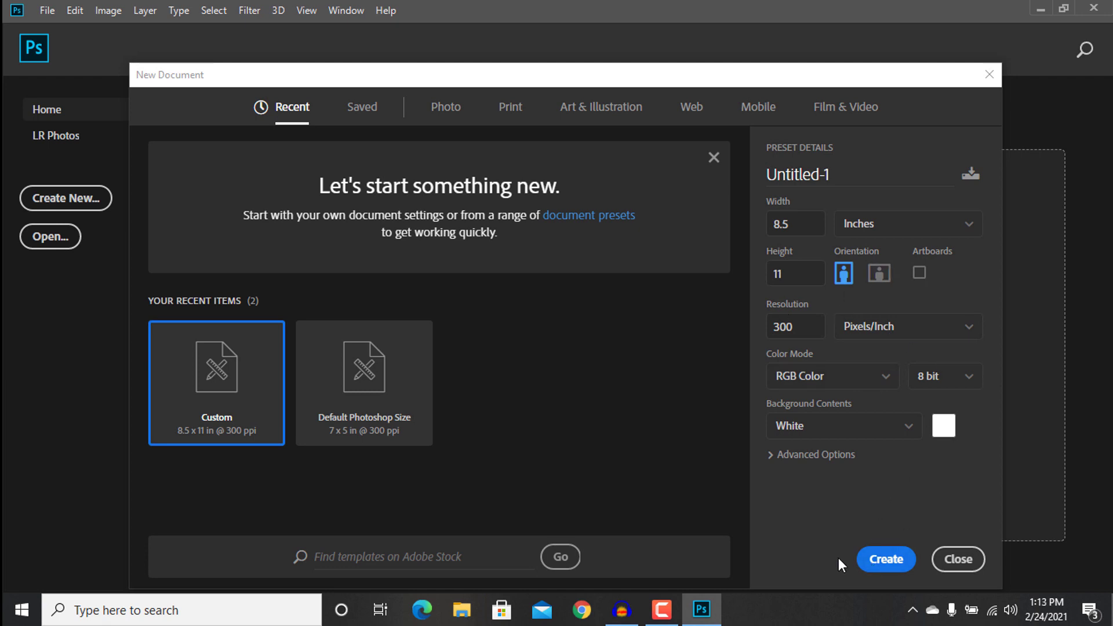
Create the blank white 8.5 × 11 in, 300 ppi RGB document.
click(887, 563)
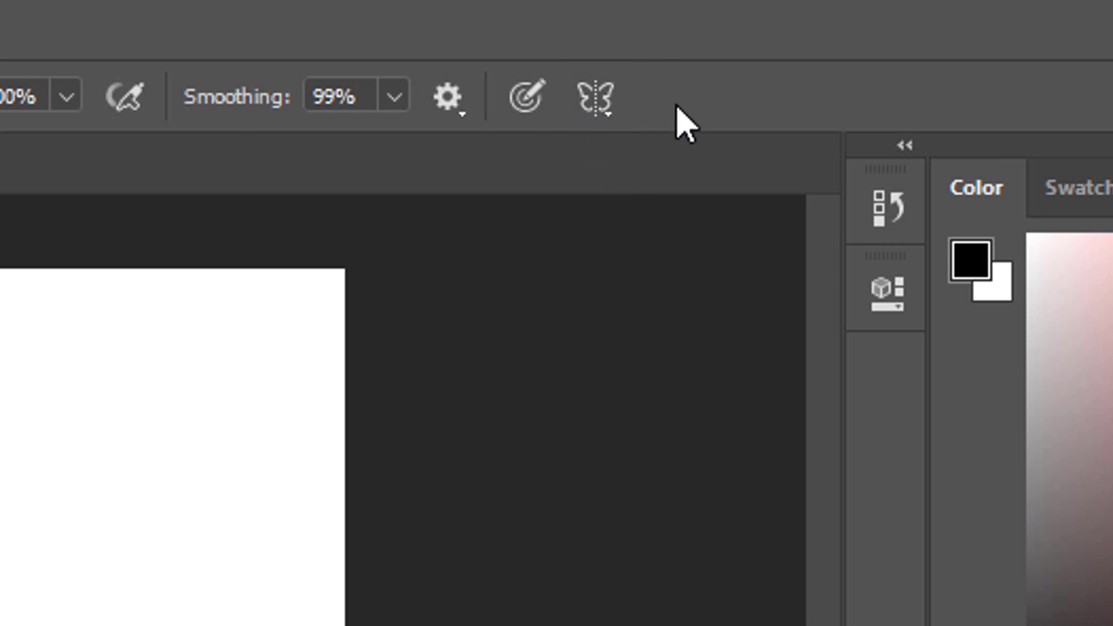
Turn on Mandala symmetry with a segment count of 10.
click(598, 96)
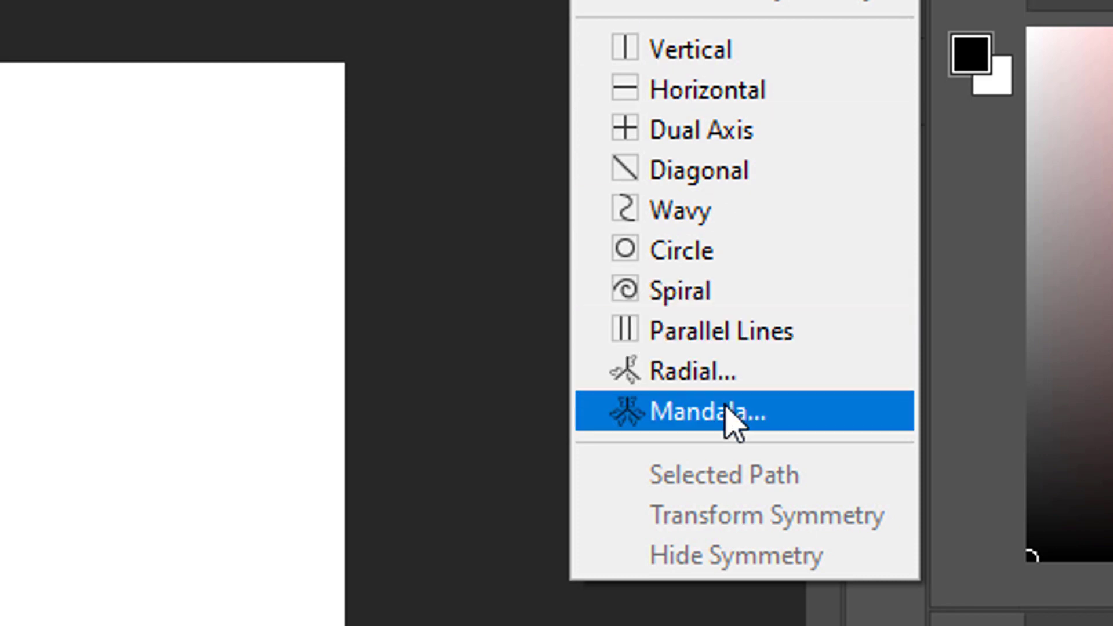
click(726, 406)
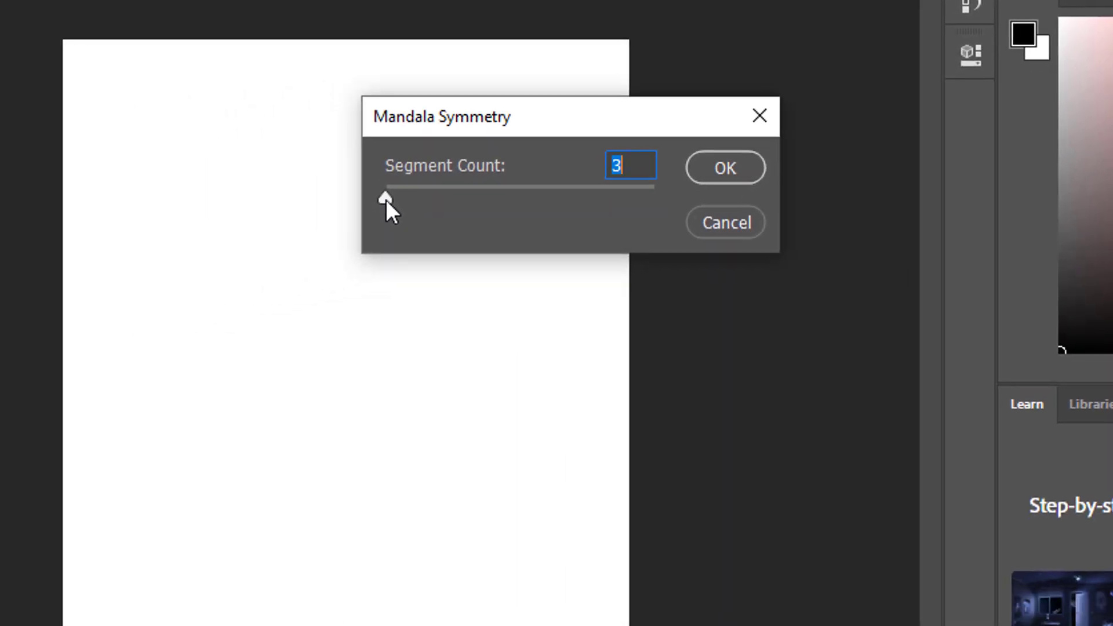
drag(385, 199, 653, 203)
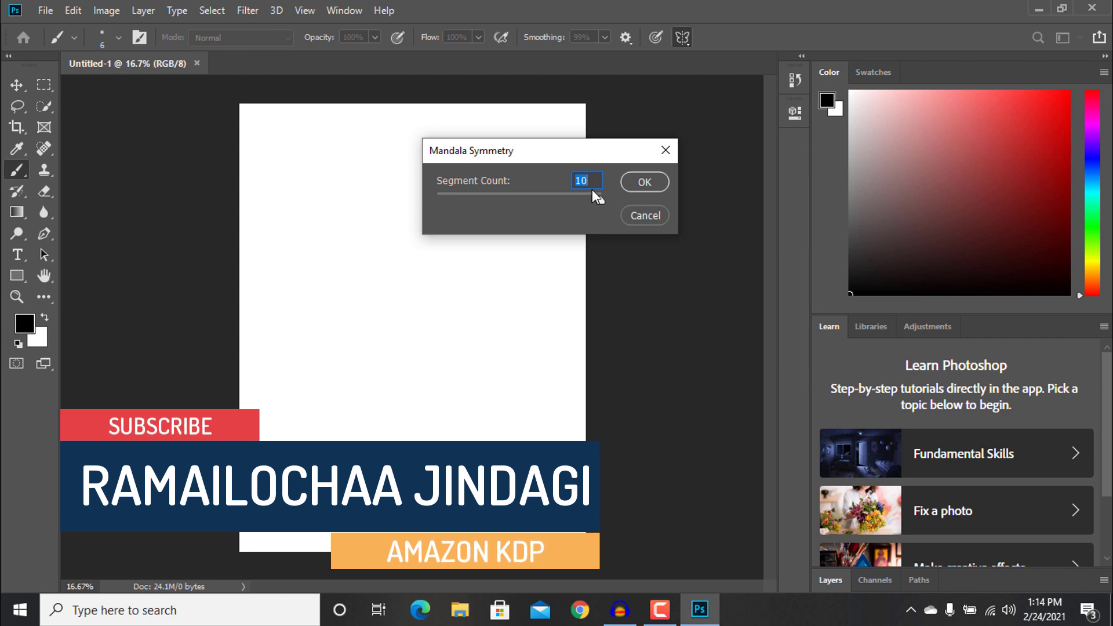
click(657, 187)
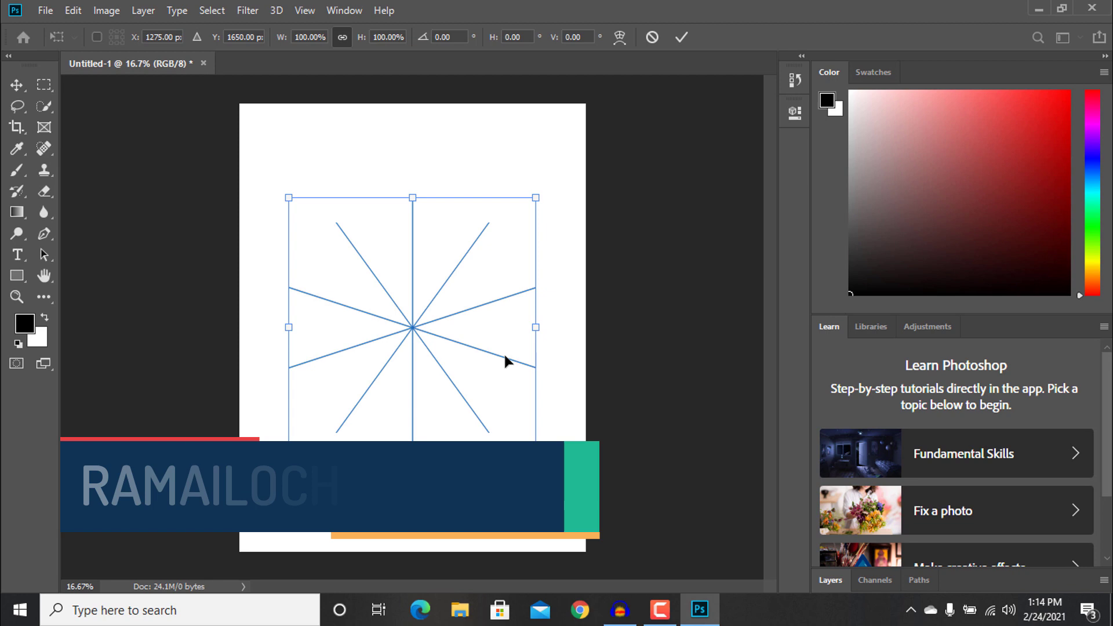
Zoom in and enlarge the symmetry guide box to cover most of the page.
key(ctrl+plus)
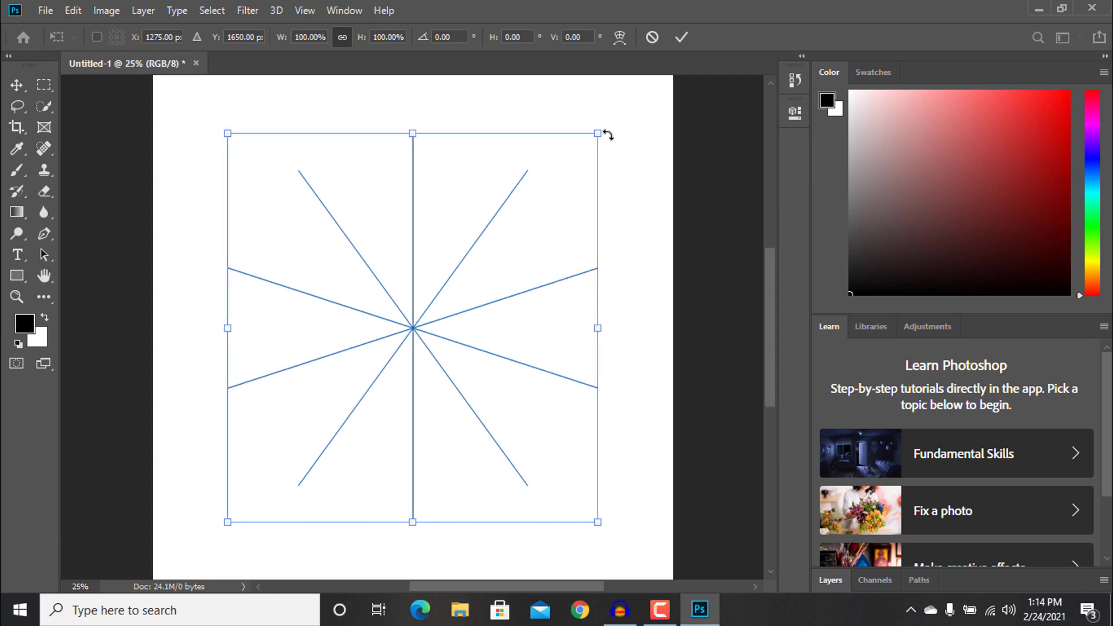
drag(599, 134, 625, 110)
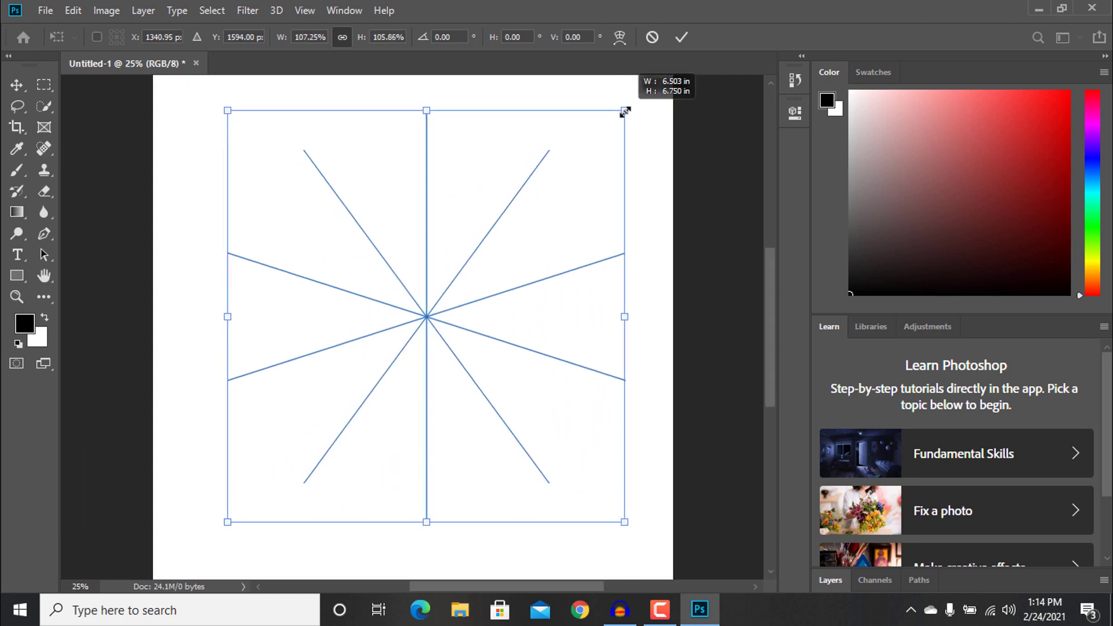
drag(226, 109, 203, 99)
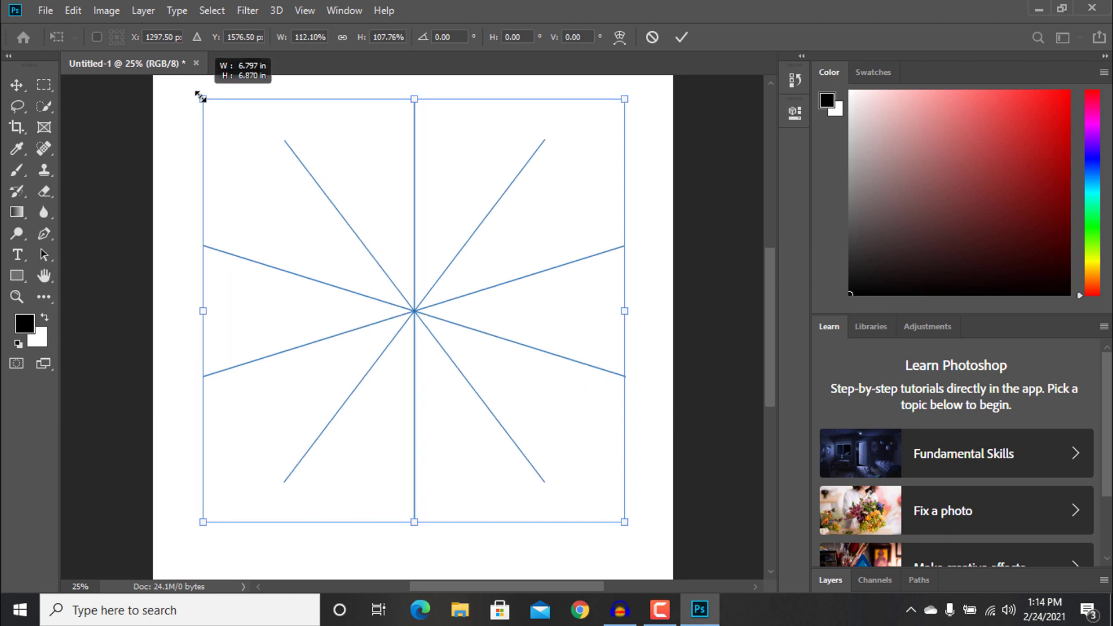
drag(262, 328, 263, 330)
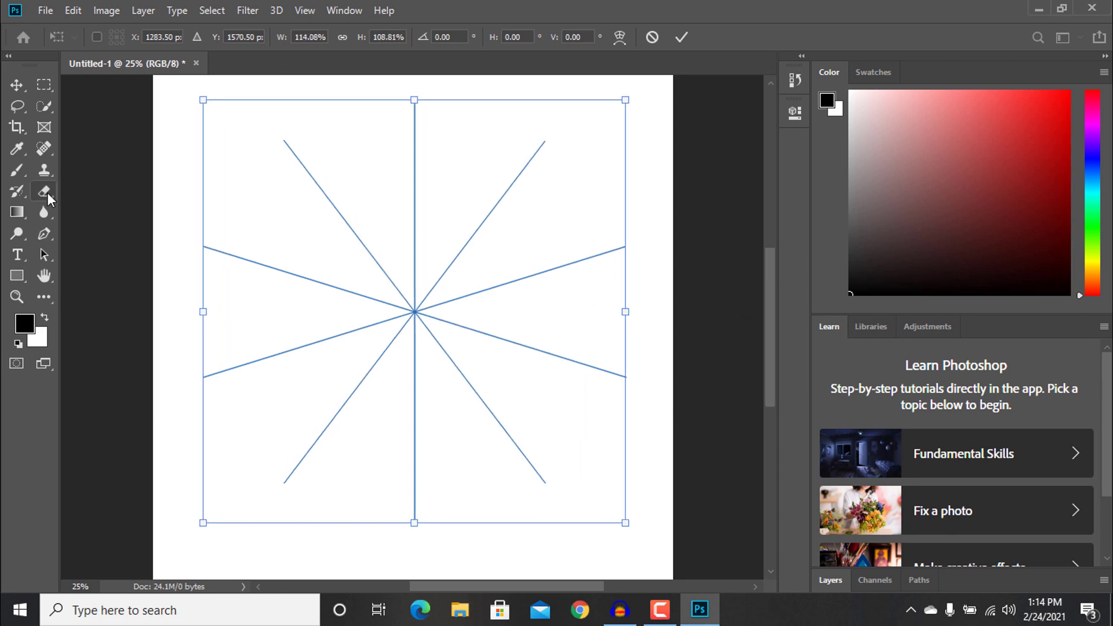
Commit the symmetry guide and draw a small mirrored circle around the mandala centre.
click(14, 175)
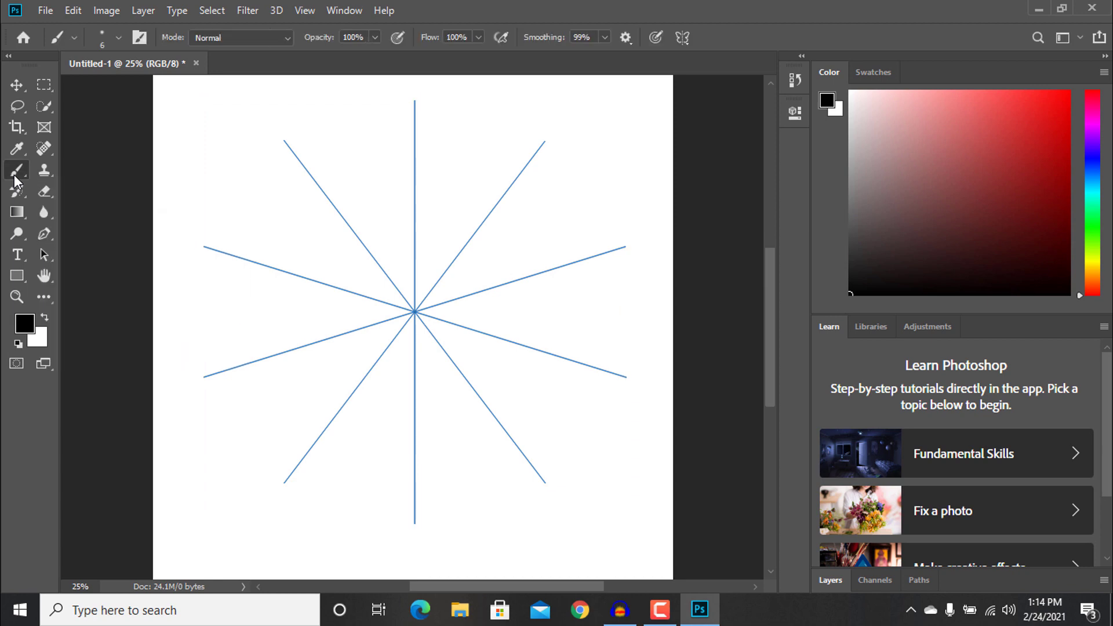
key(ctrl+minus)
key(ctrl+plus)
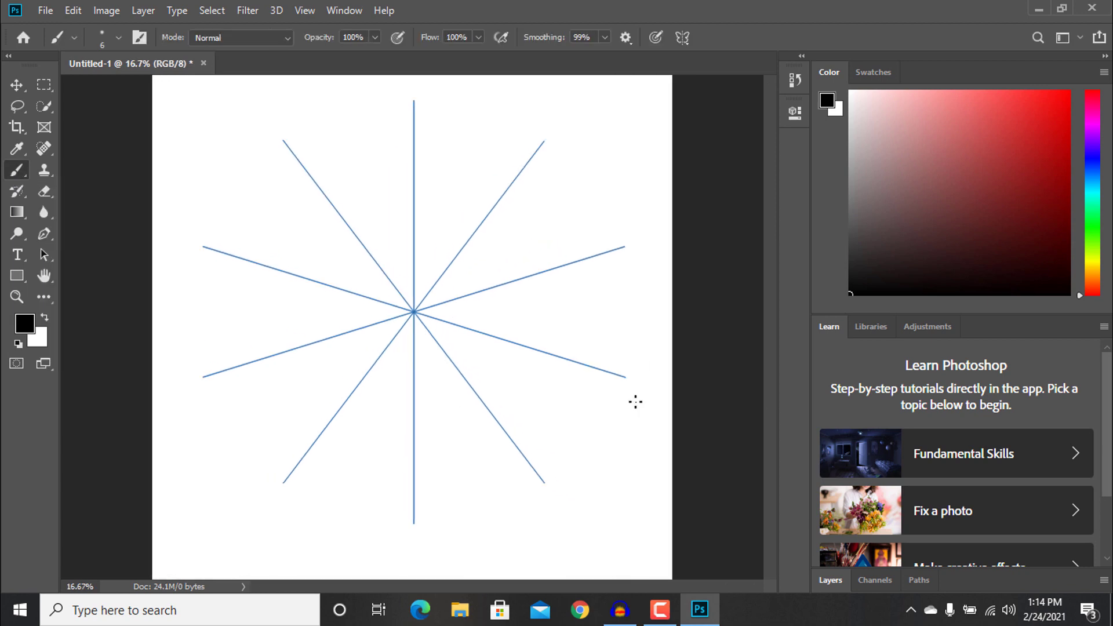
key(ctrl+plus)
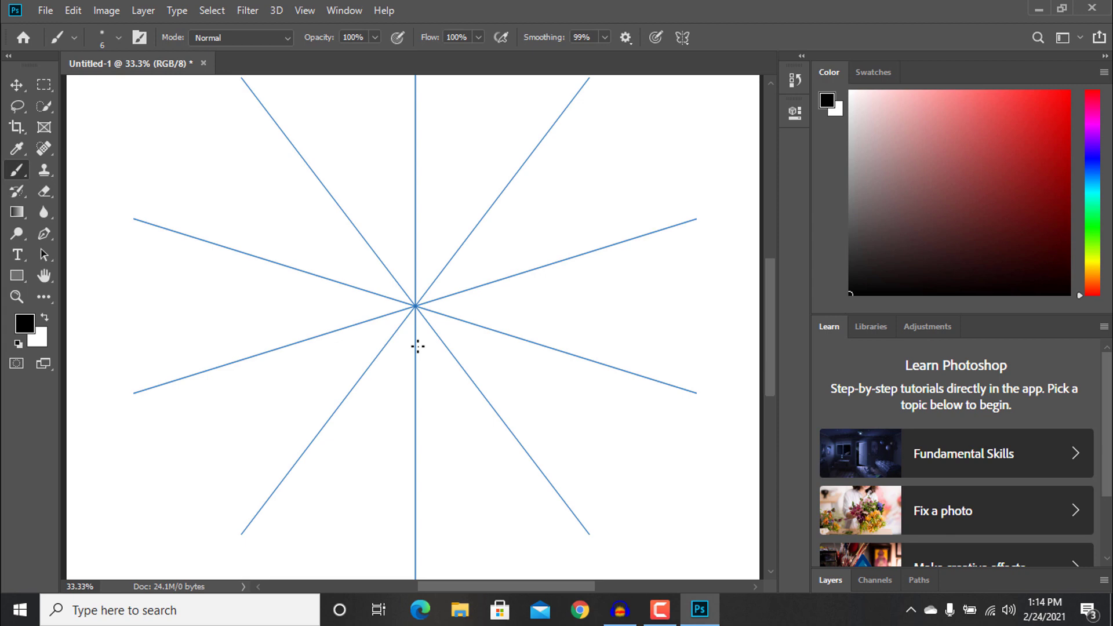
key(ctrl+plus)
key(ctrl+plus)
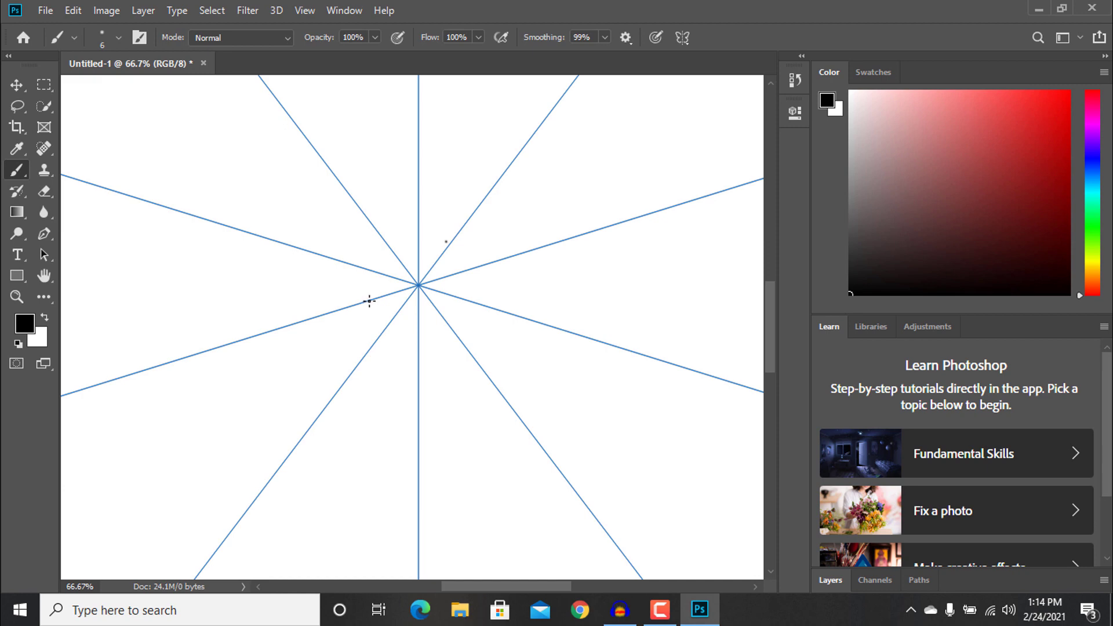
drag(370, 300, 368, 279)
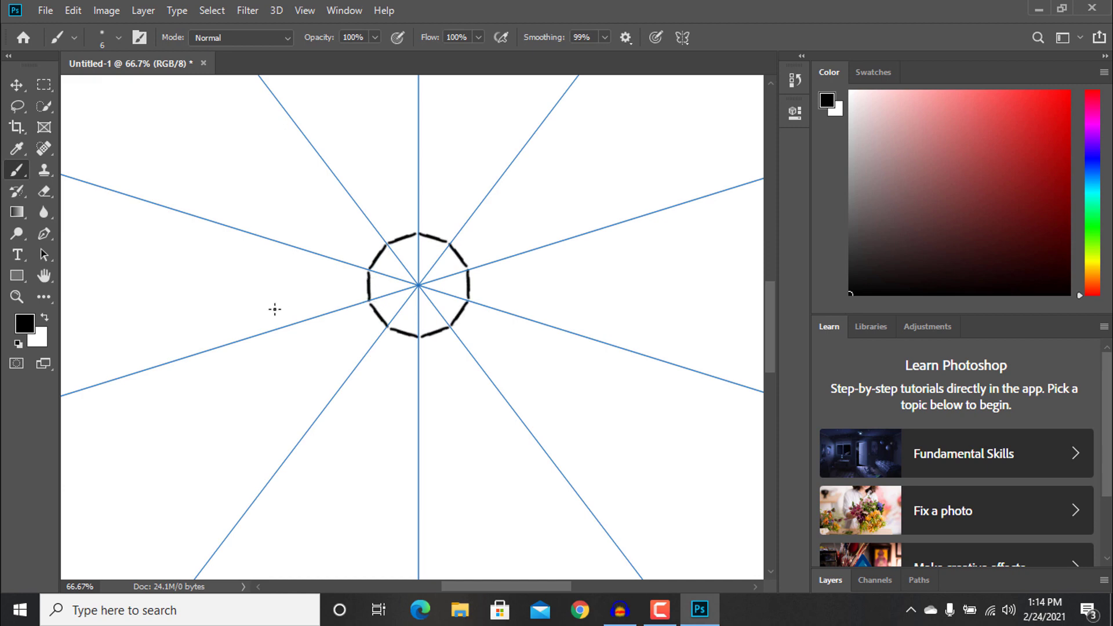
Draw a pointed ten-point star ring around the inner circle.
key(ctrl+minus)
key(ctrl+minus)
key(ctrl+plus)
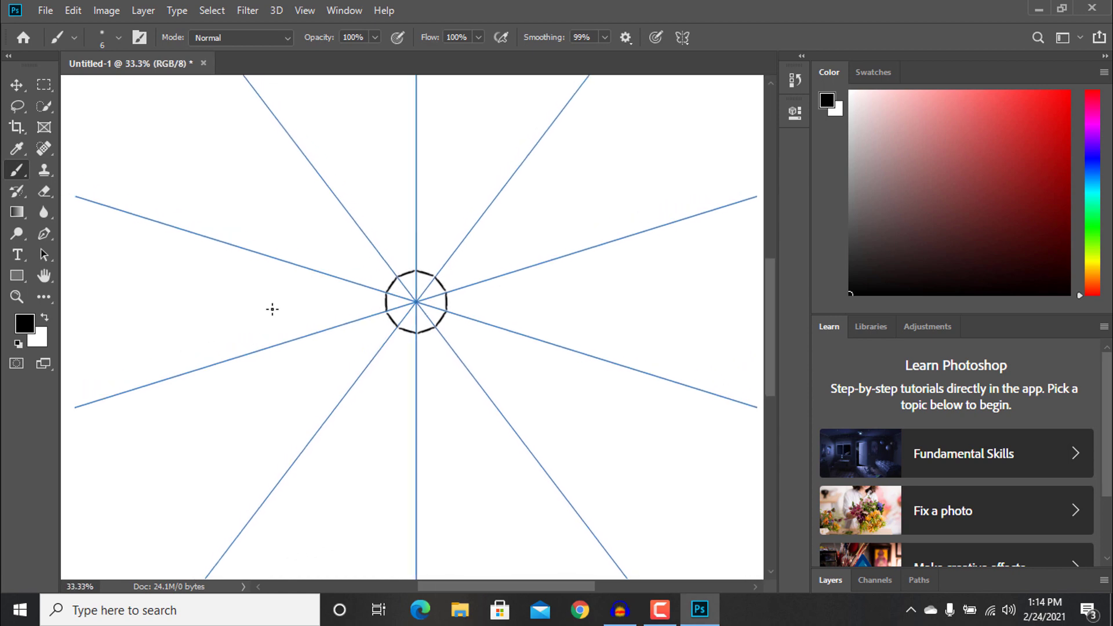
key(ctrl+plus)
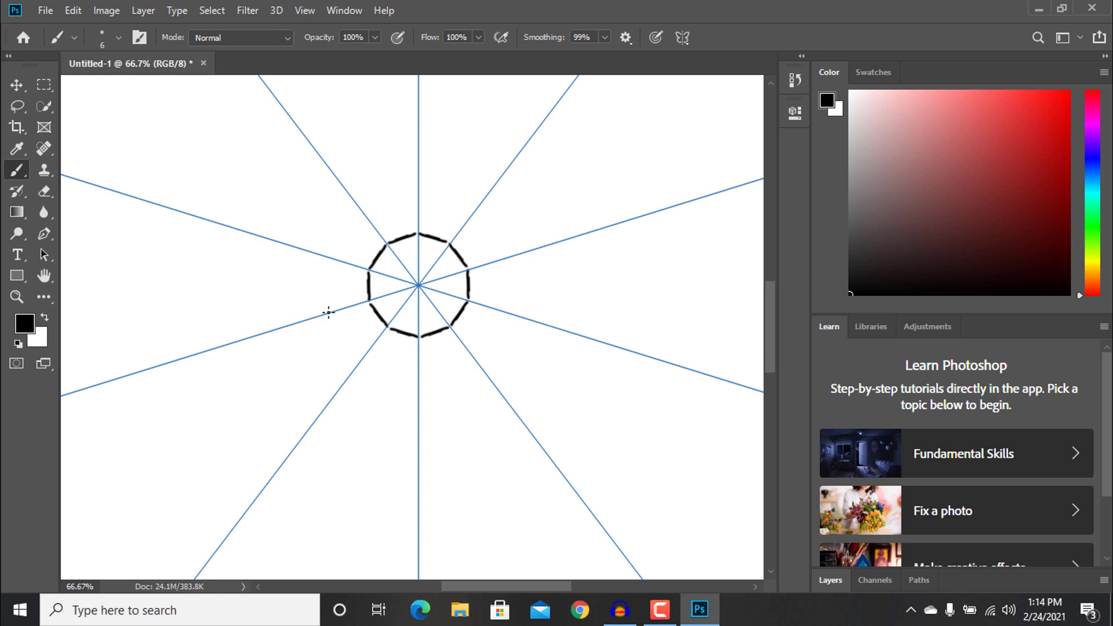
drag(327, 293, 301, 189)
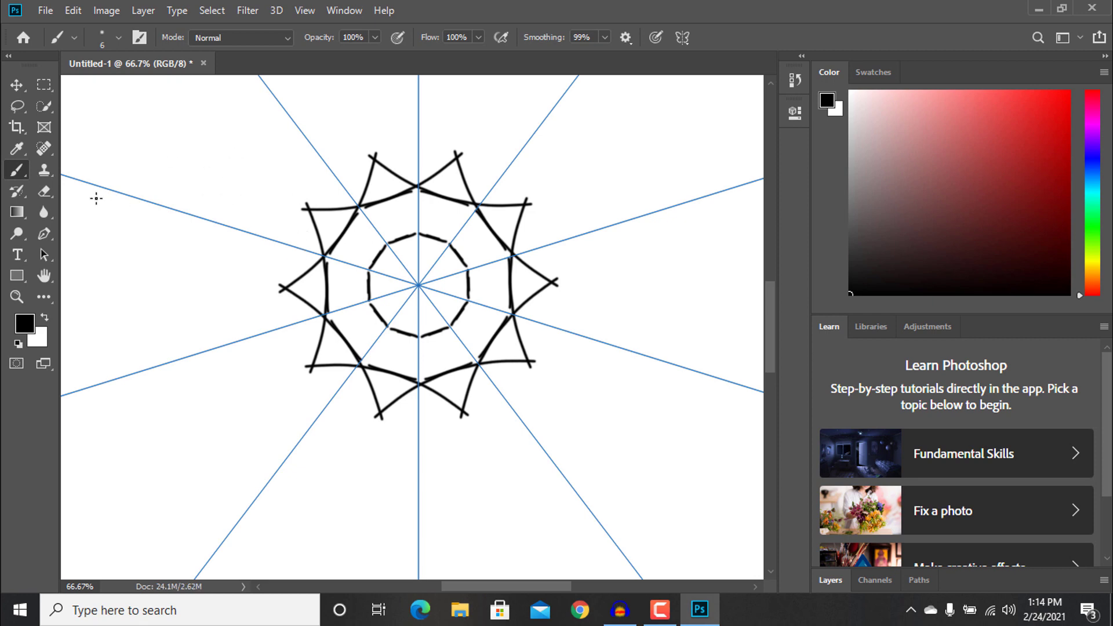
Erase the overshooting tails at the star tips, then return to the Brush.
click(45, 191)
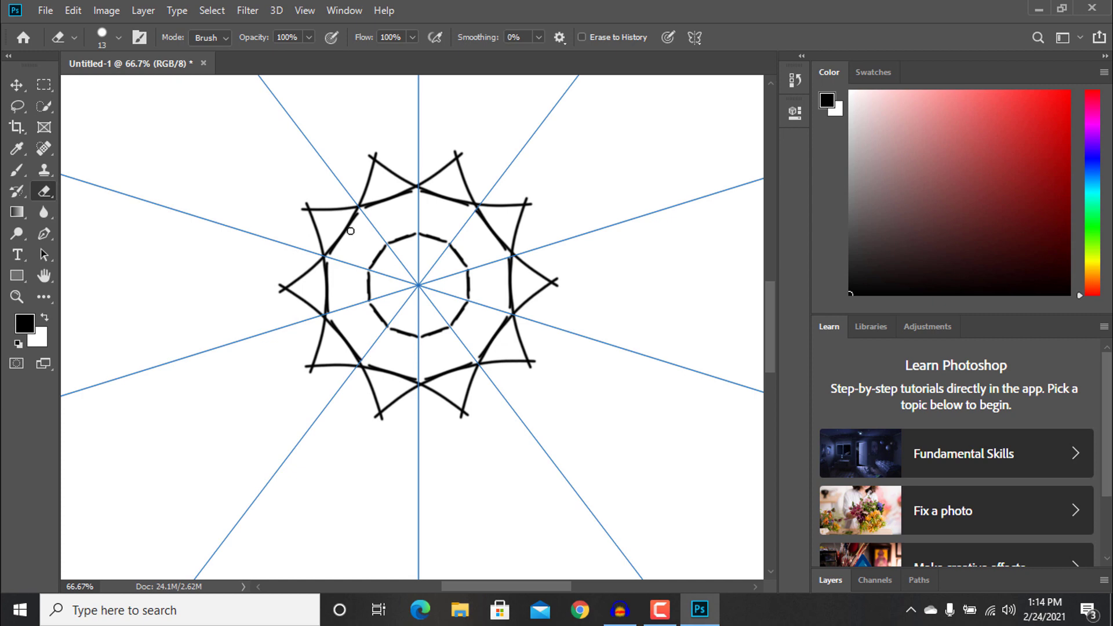
drag(279, 284, 282, 291)
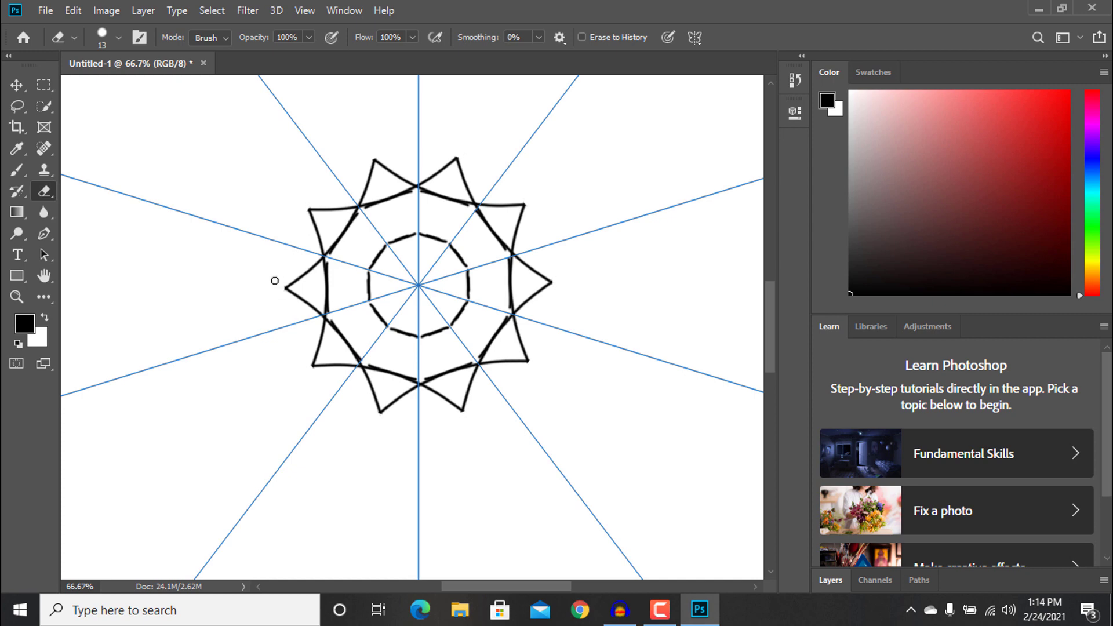
click(17, 170)
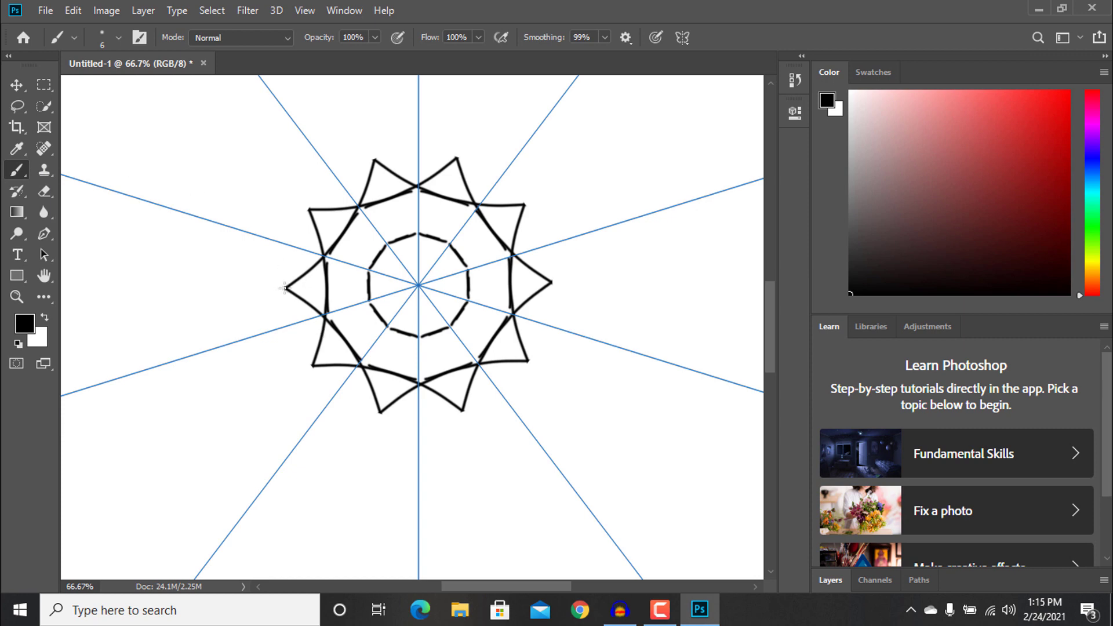
Draw the mirrored outer star outline beyond the inner star's tips.
drag(283, 280, 302, 120)
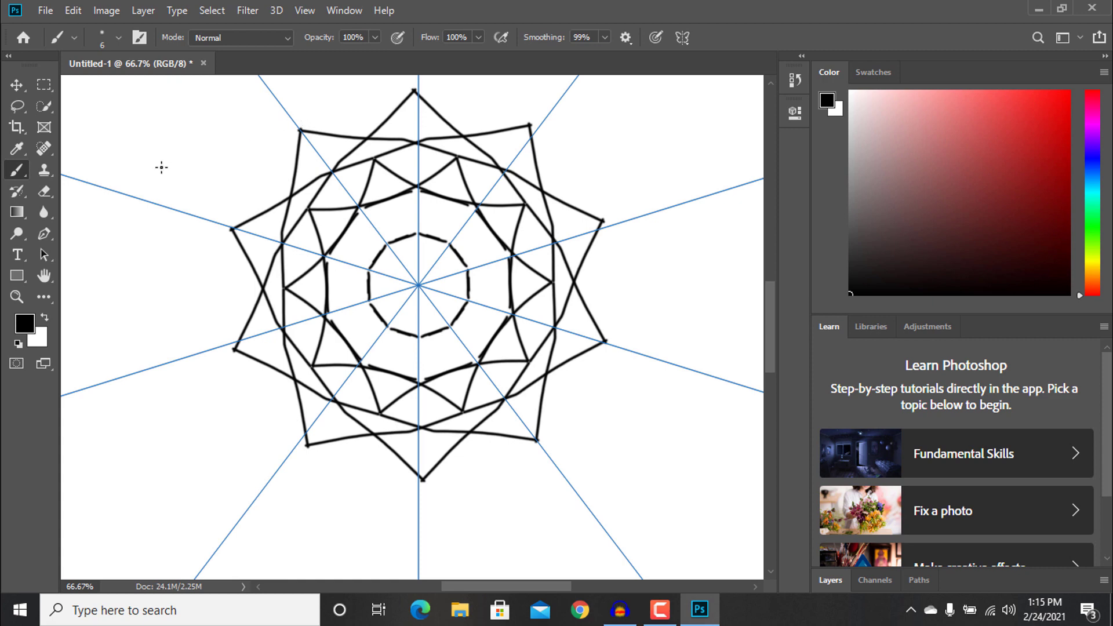
key(ctrl+minus)
key(ctrl+minus)
key(ctrl+plus)
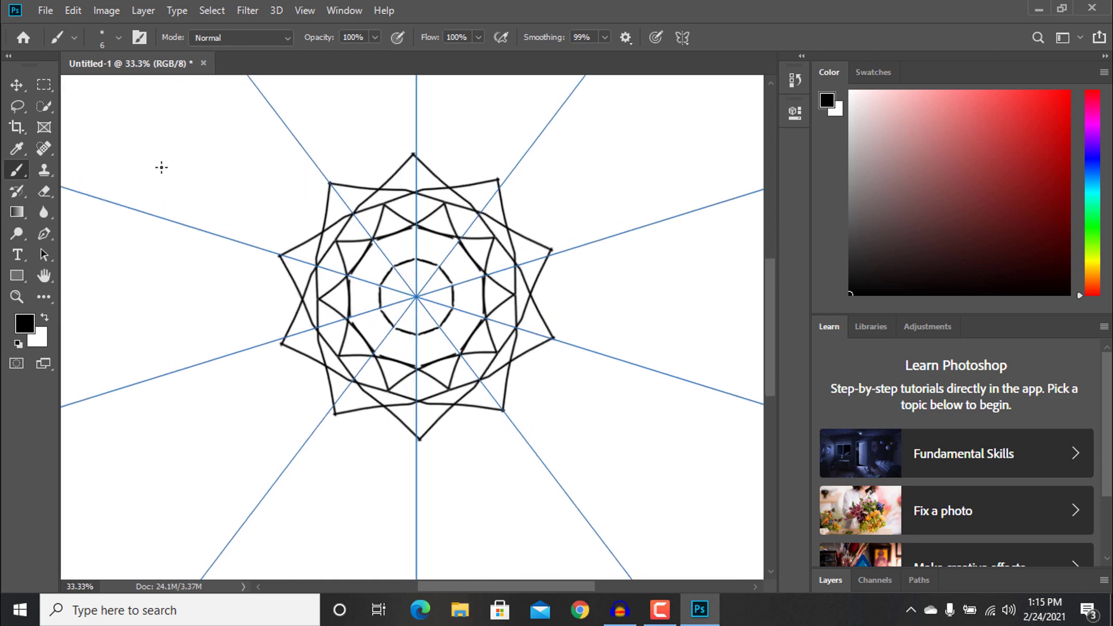
key(ctrl+plus)
key(ctrl+minus)
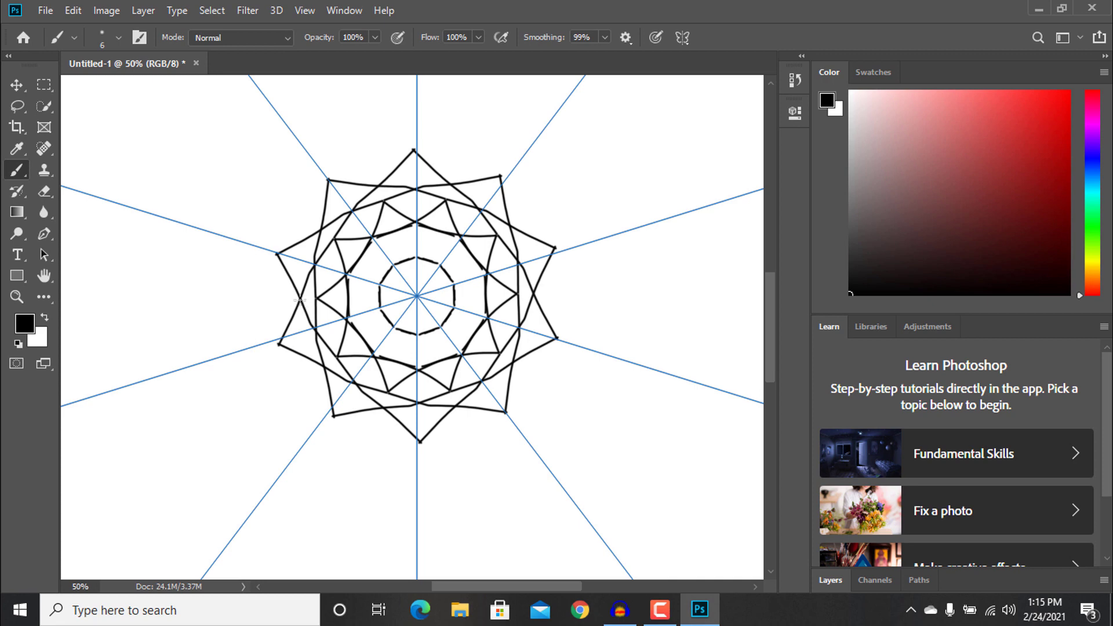
Add a scalloped ring of ten curved, overlapping petals around the star.
mouse_move(287, 295)
mouse_down()
mouse_move(262, 281)
mouse_move(252, 255)
mouse_move(249, 212)
mouse_move(264, 183)
mouse_up()
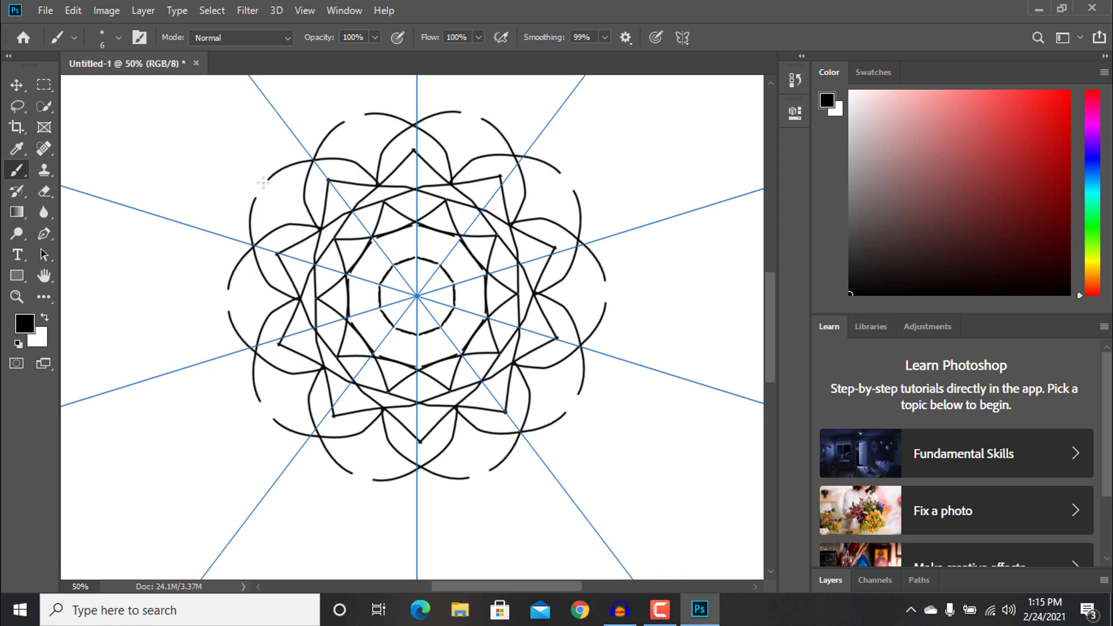
key(ctrl+plus)
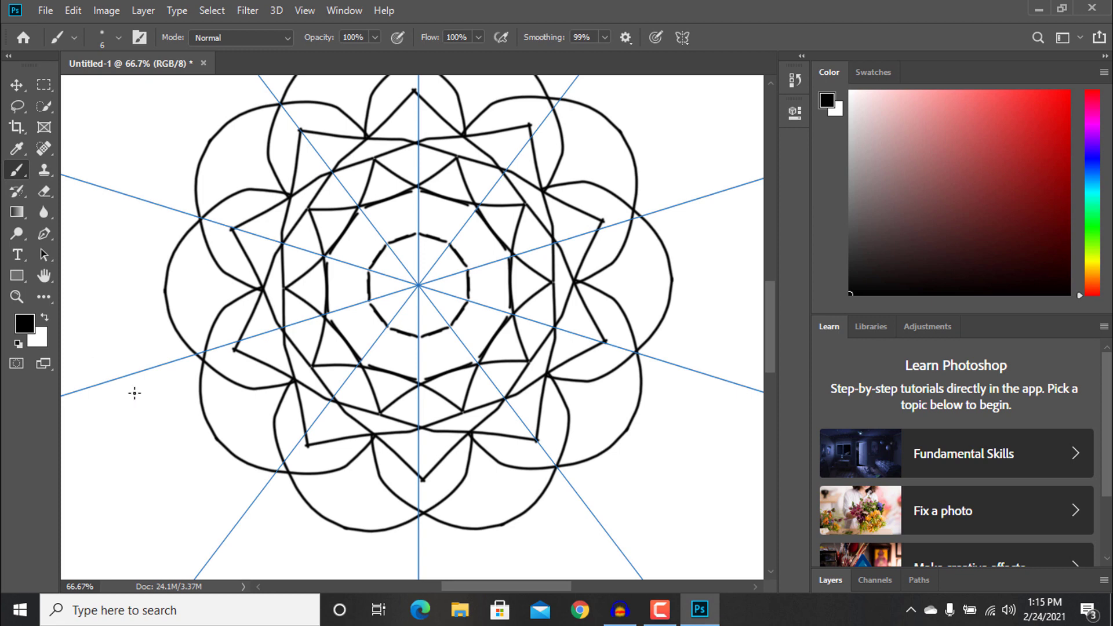
key(End)
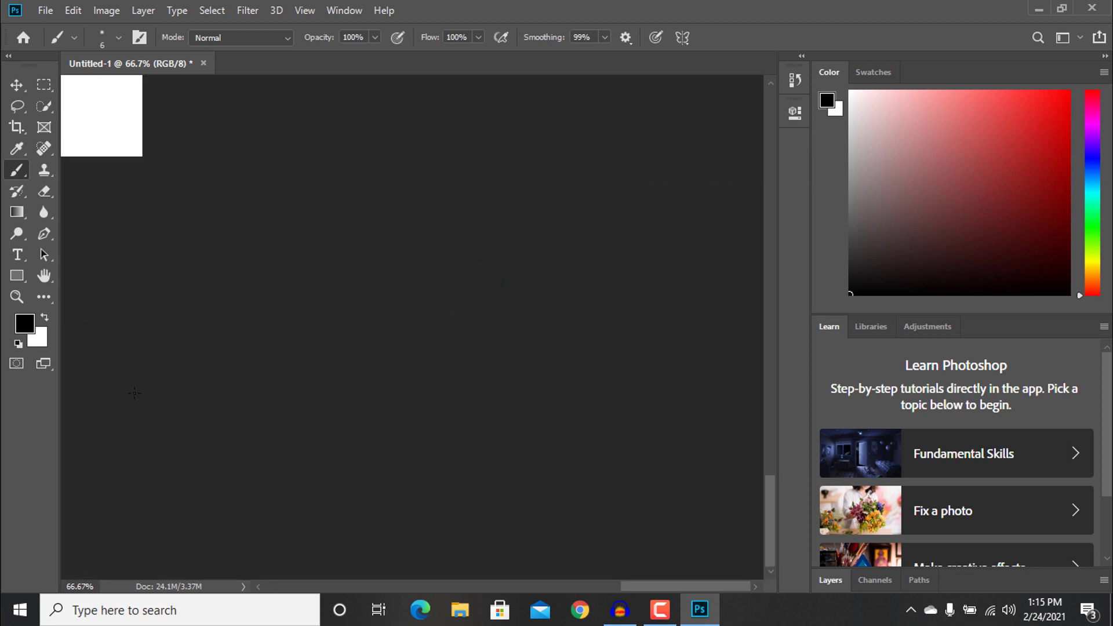
key(ctrl+minus)
key(ctrl+minus)
key(ctrl+minus)
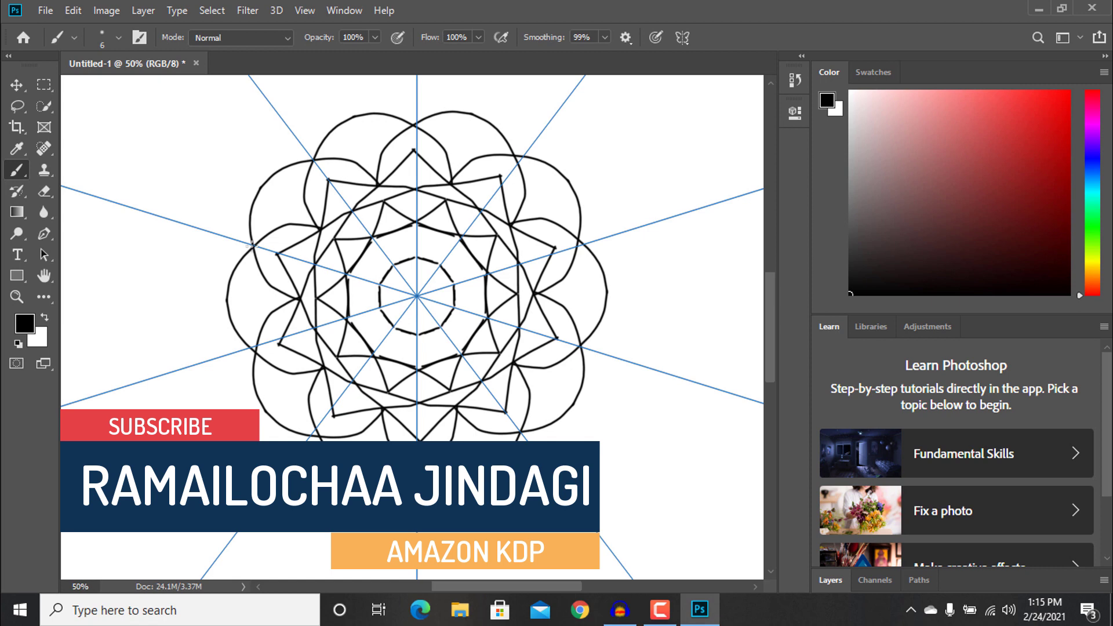
Draw a small teardrop inside each outer petal.
mouse_move(281, 193)
mouse_down()
mouse_move(272, 206)
mouse_move(294, 206)
mouse_up()
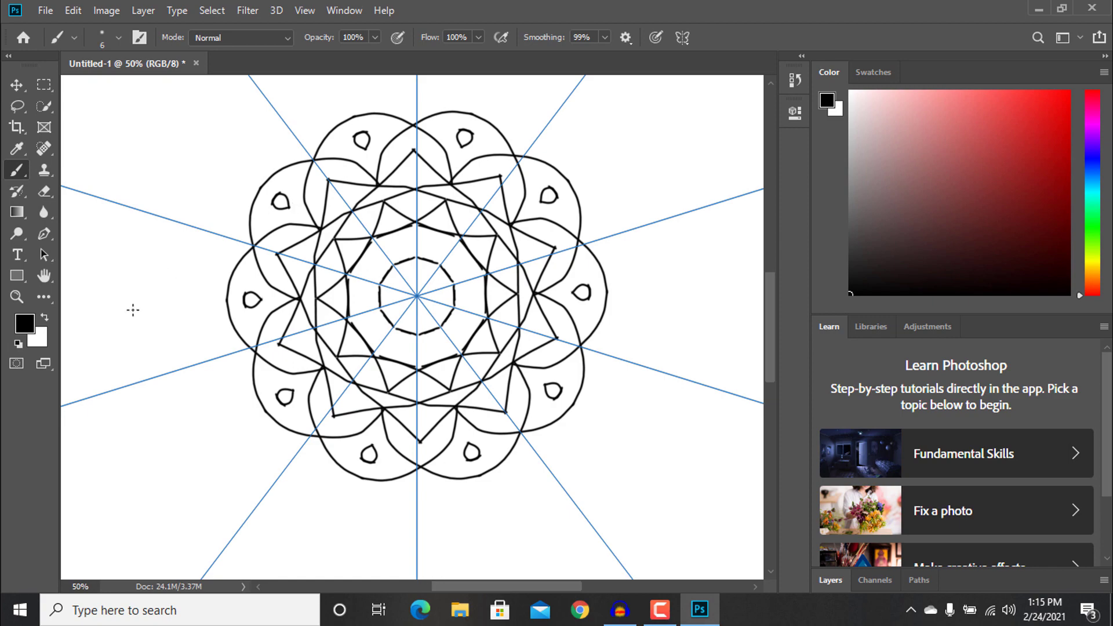
key(ctrl+minus)
key(ctrl+plus)
key(ctrl+plus)
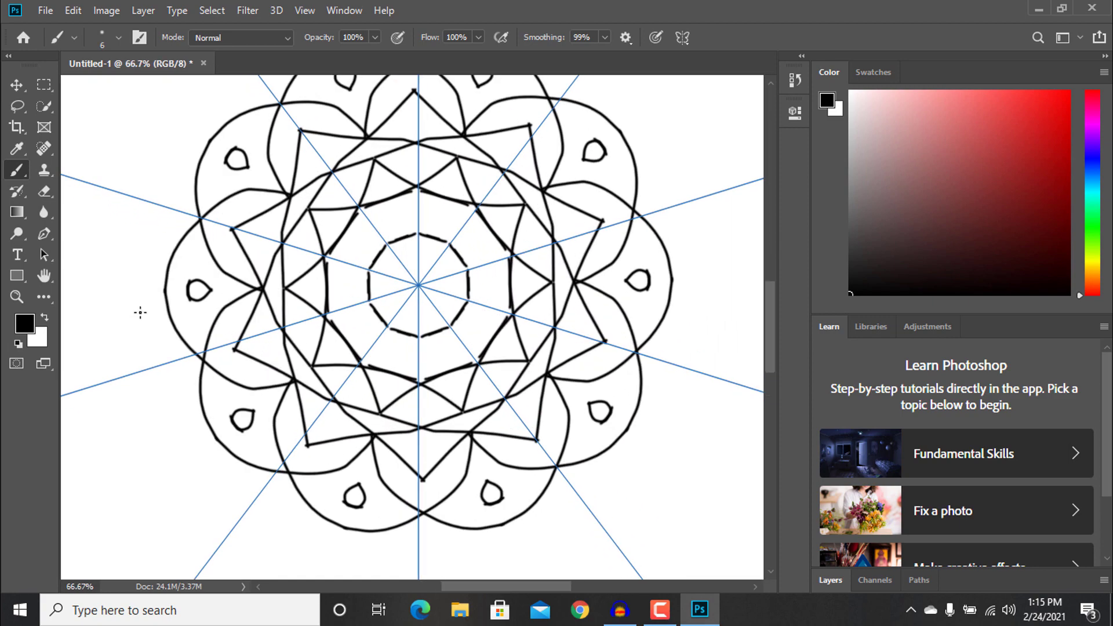
Paint a tiny spiked ring at the mandala's centre, then zoom out to the whole page.
key(ctrl+plus)
key(ctrl+plus)
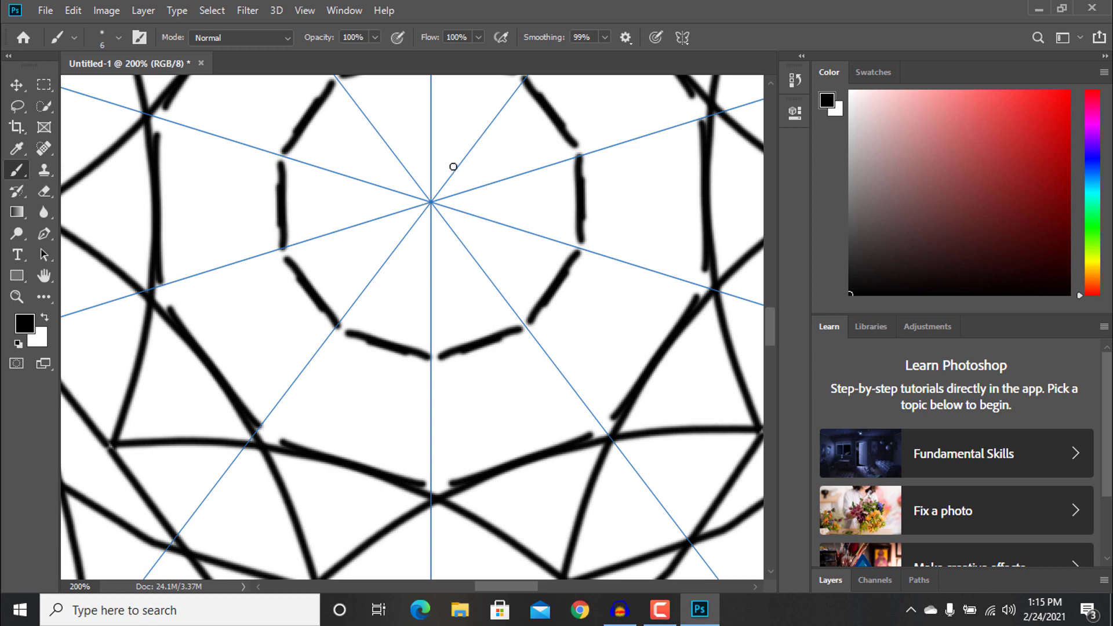
drag(454, 167, 366, 166)
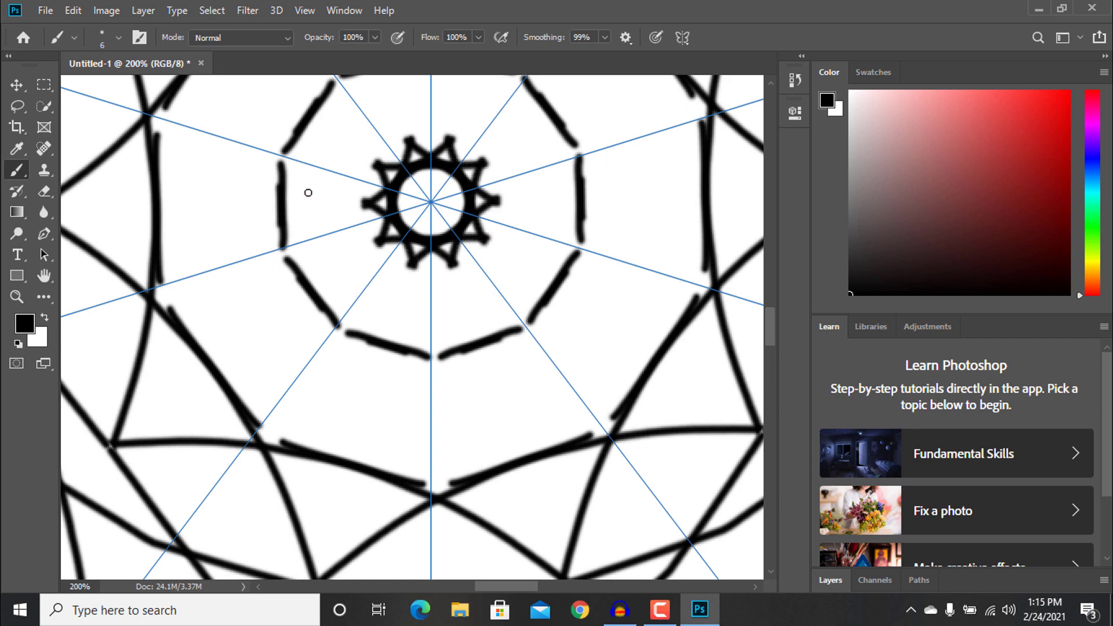
key(ctrl+minus)
key(ctrl+minus)
key(ctrl+minus)
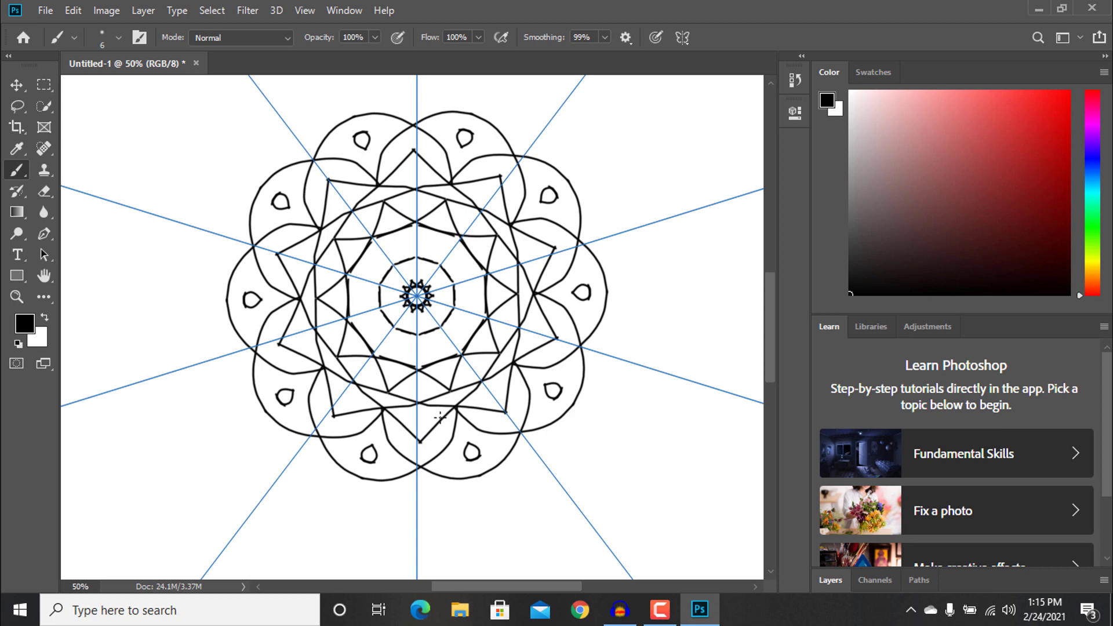
key(ctrl+minus)
key(ctrl+plus)
key(ctrl+minus)
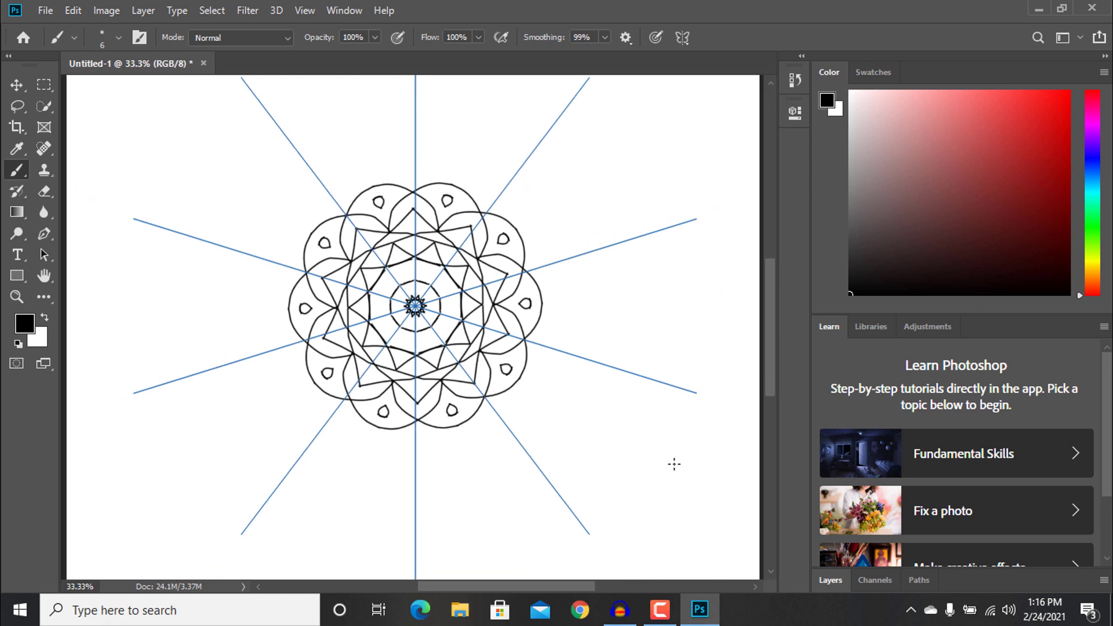
key(ctrl+plus)
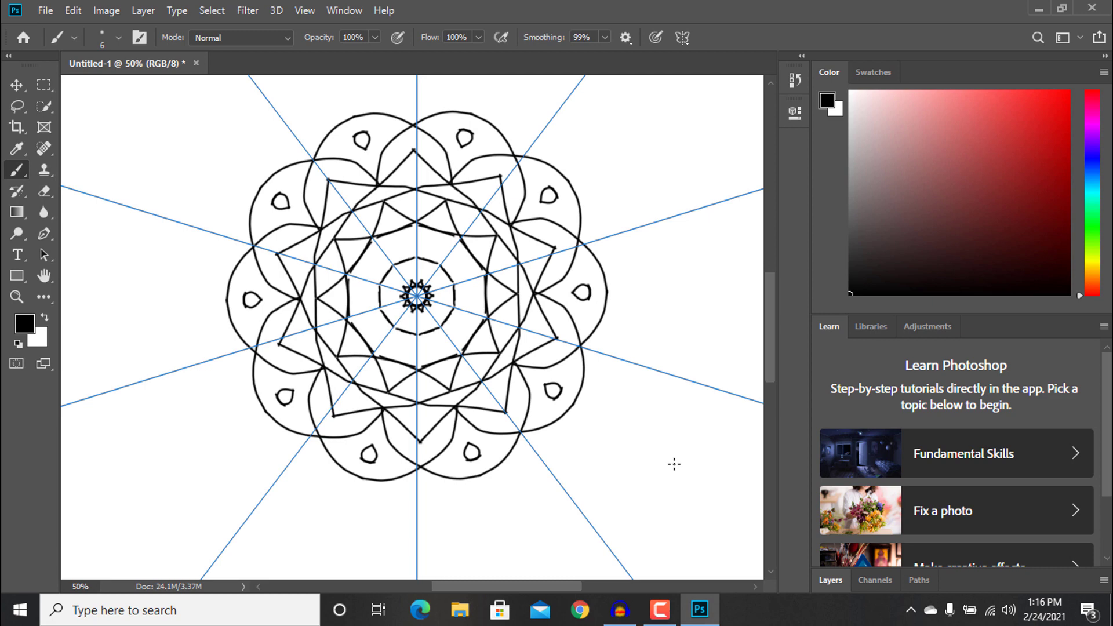
key(ctrl+minus)
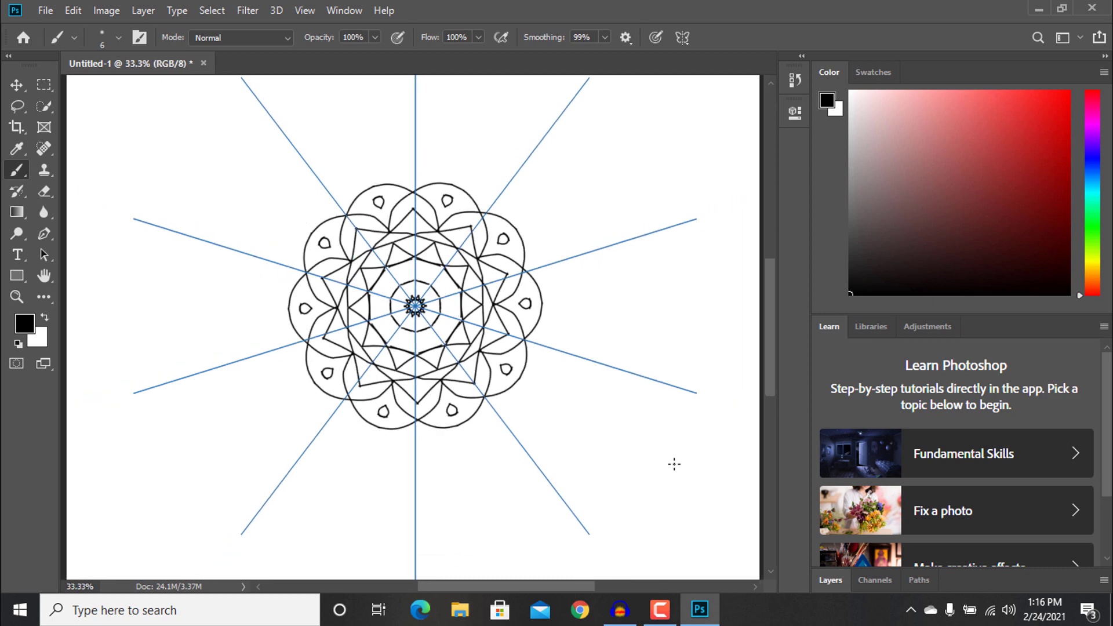